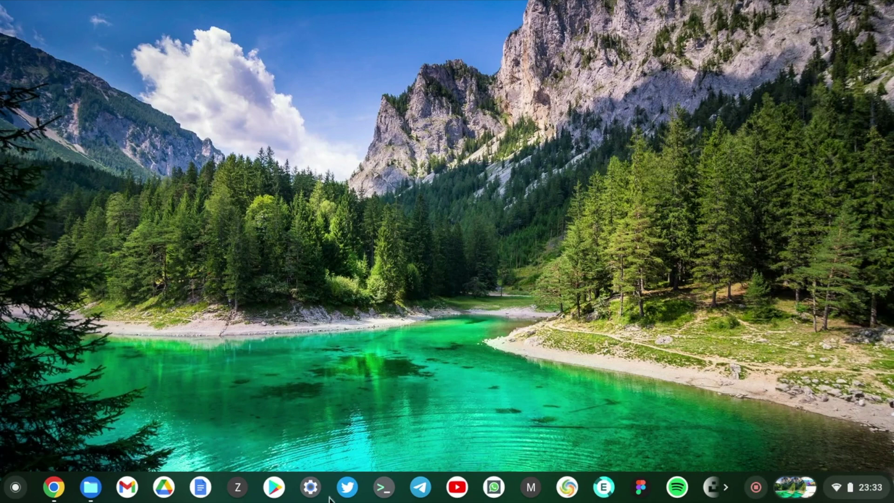
Step: Close the Settings app and reopen it by searching 'sett' in the launcher
left_click(311, 487)
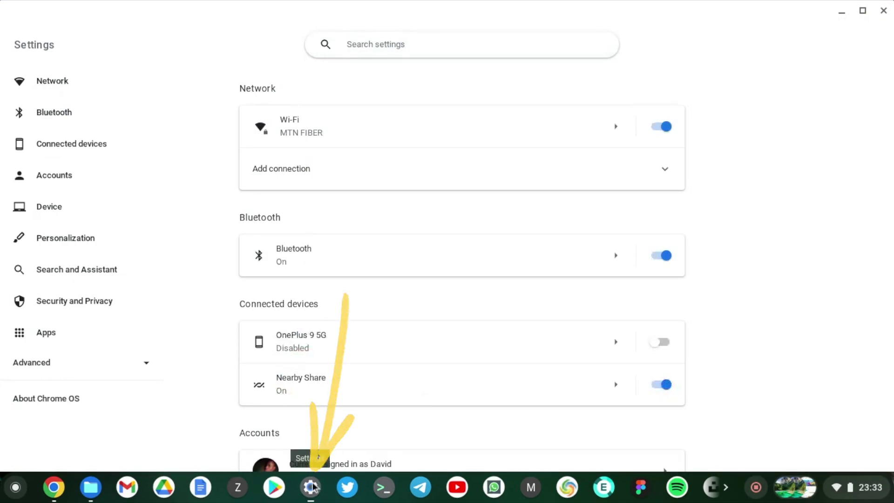
left_click(883, 10)
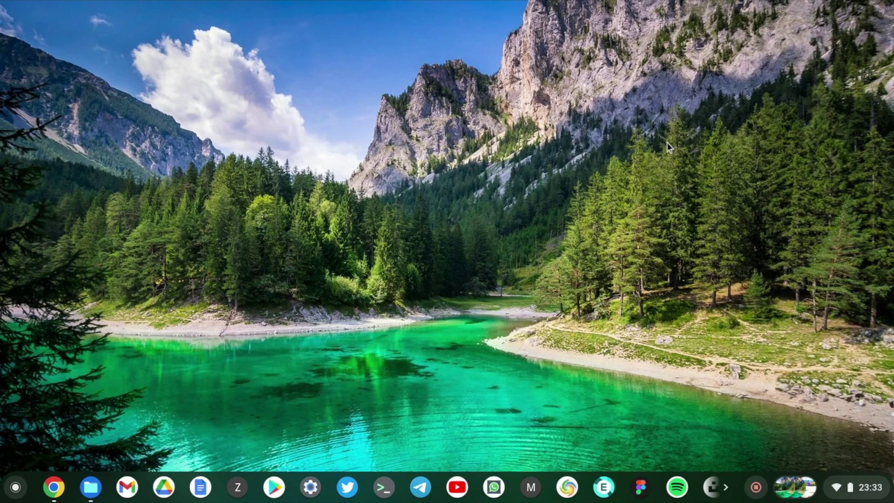
left_click(15, 487)
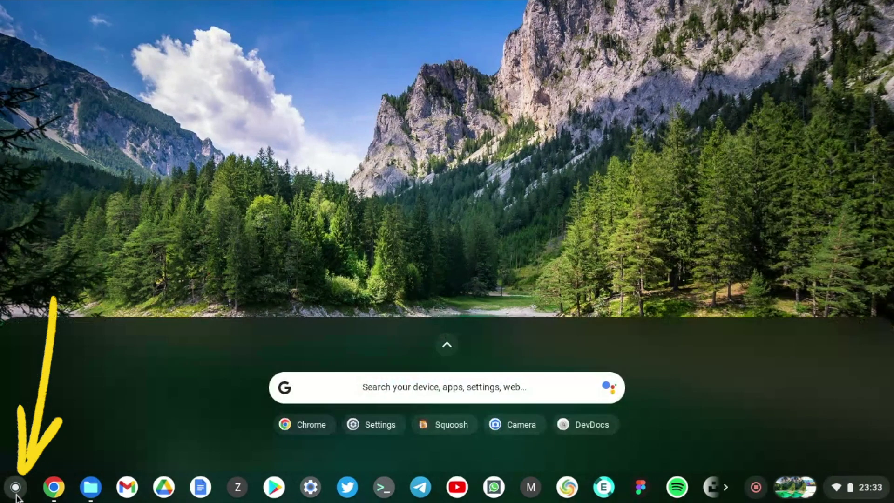
type("set")
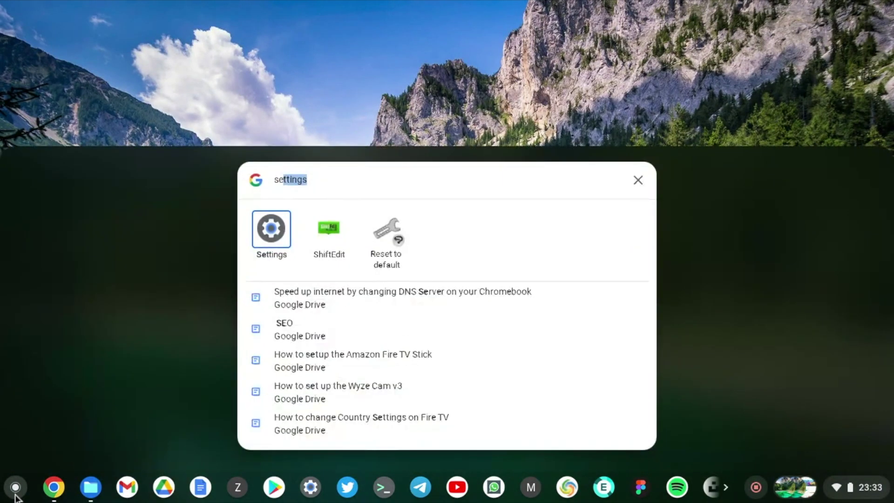
type("t")
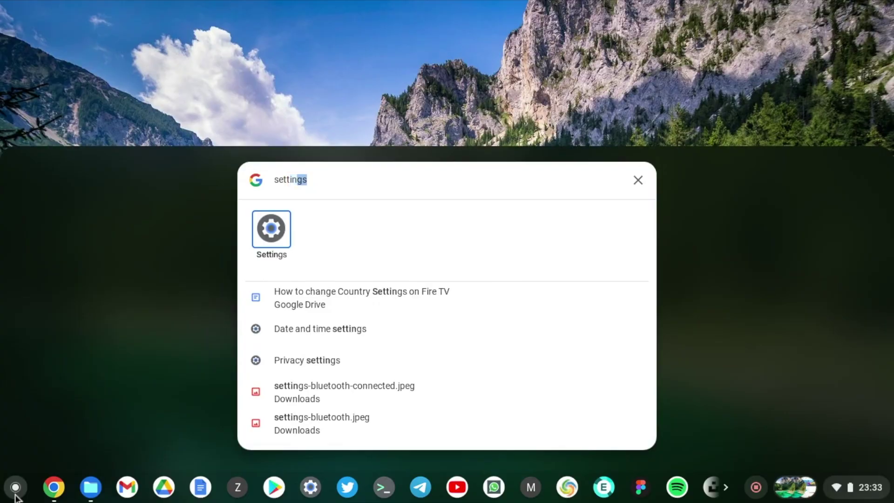
key("Return")
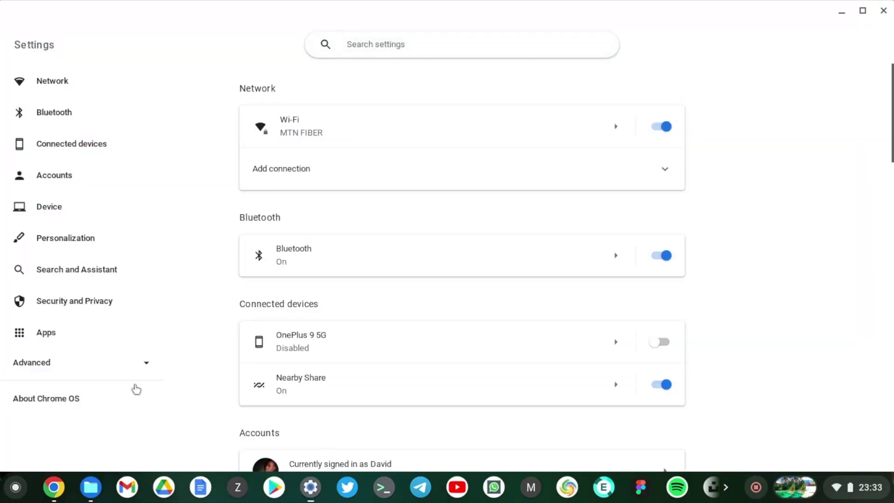
Step: Expand Advanced in the sidebar and go to the Developers section
scroll(78, 257, "down", 2)
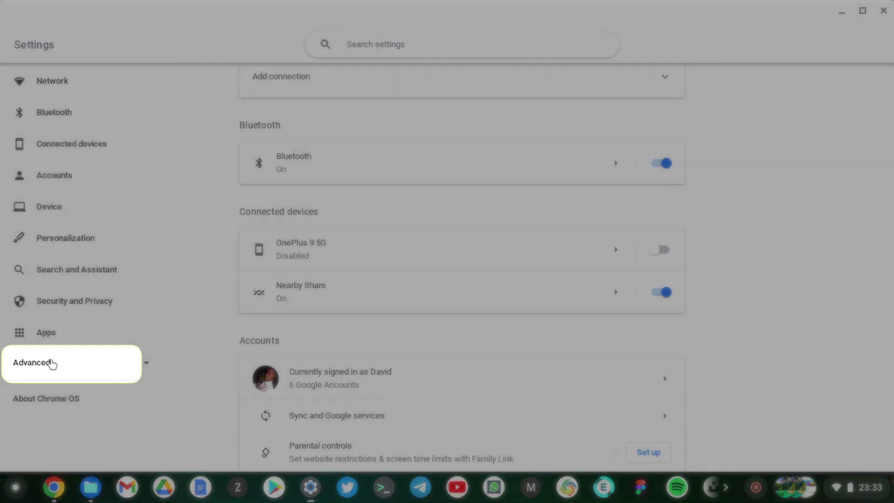
left_click(51, 363)
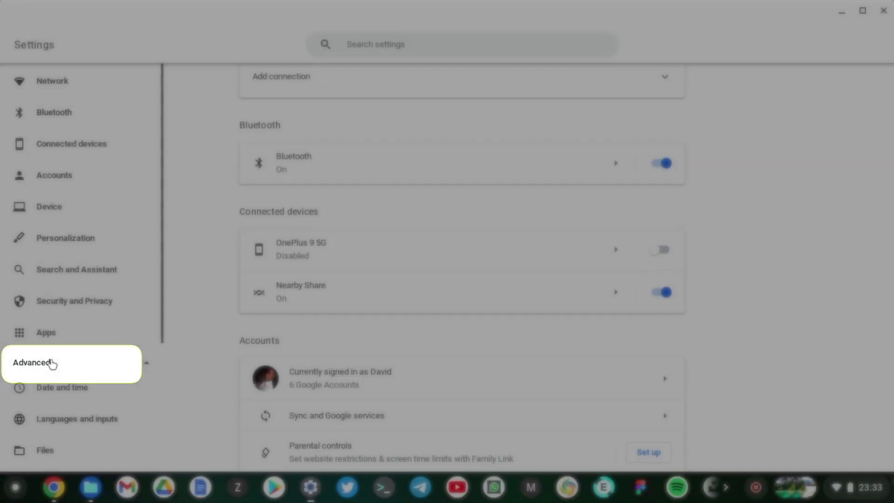
scroll(51, 363, "down", 3)
scroll(53, 364, "down", 1)
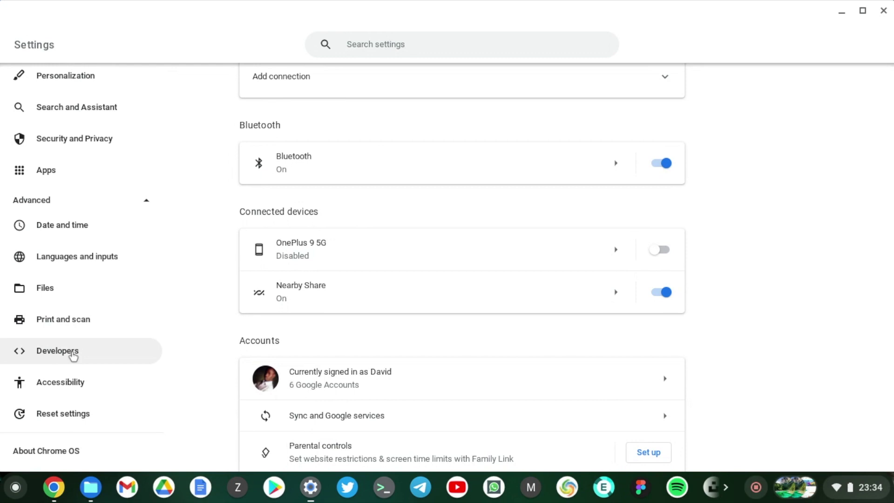
left_click(73, 356)
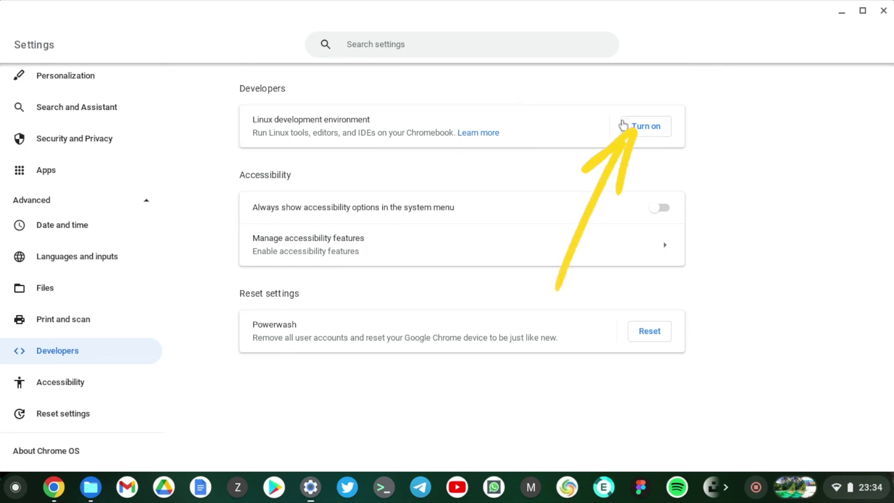
Step: Turn on the Linux development environment and review its 450 MB download note
left_click(647, 129)
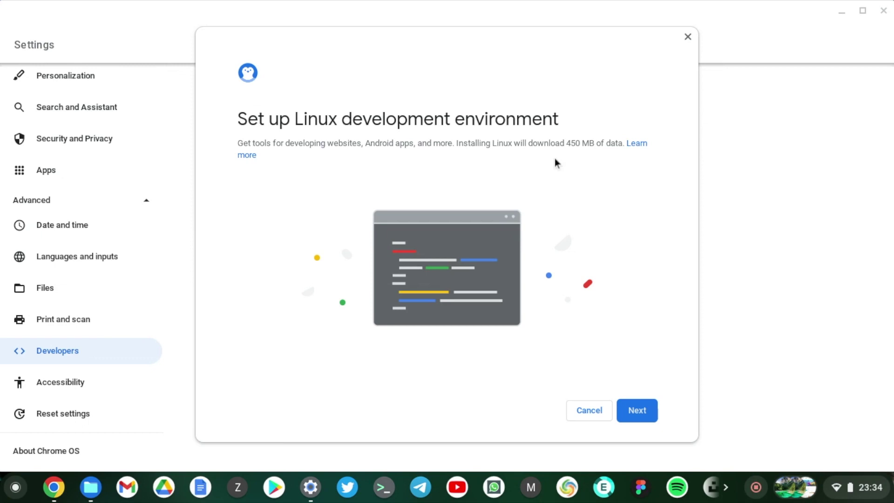
left_click_drag(566, 143, 623, 144)
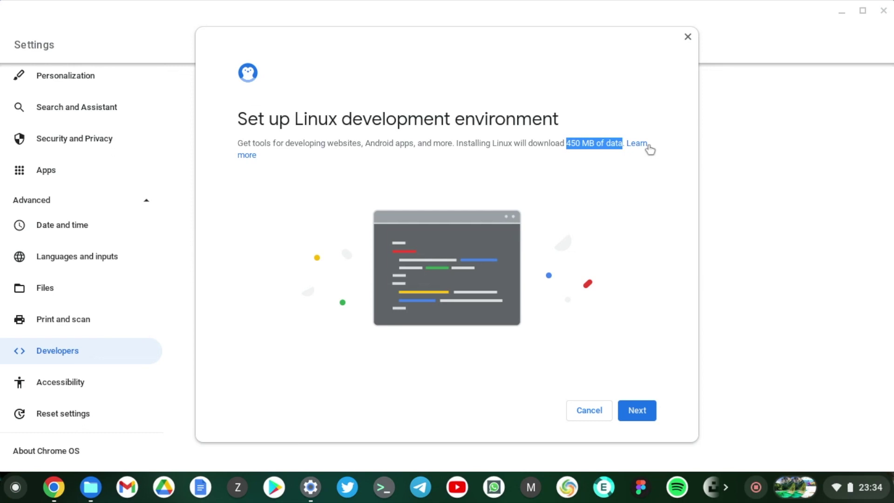
left_click(661, 150)
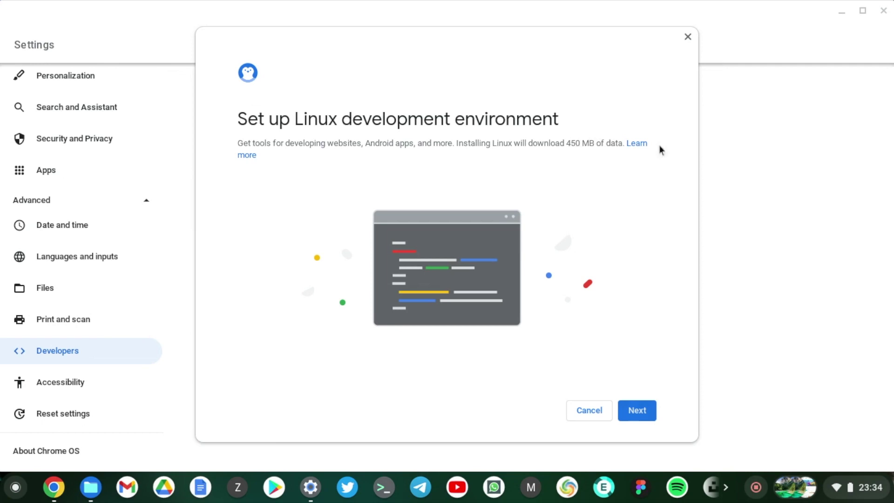
Step: On the next page, replace the suggested Linux username, keeping the 5.9 GB disk size
left_click(636, 410)
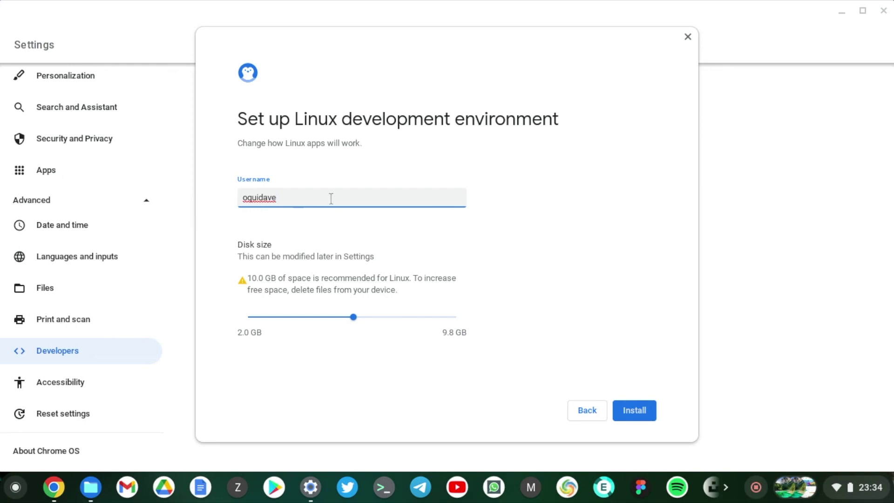
key("BackSpace")
key("BackSpace")
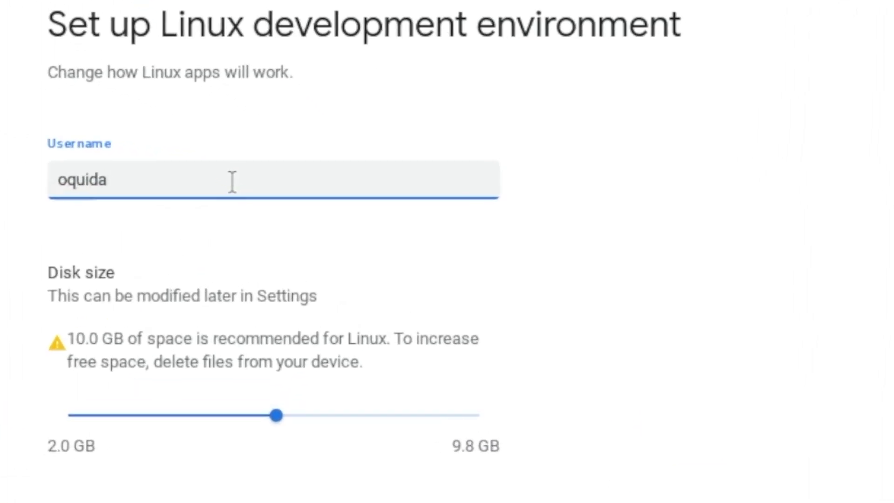
key("BackSpace")
key("BackSpace")
key("BackSpace")
key("BackSpace")
key("BackSpace")
key("BackSpace")
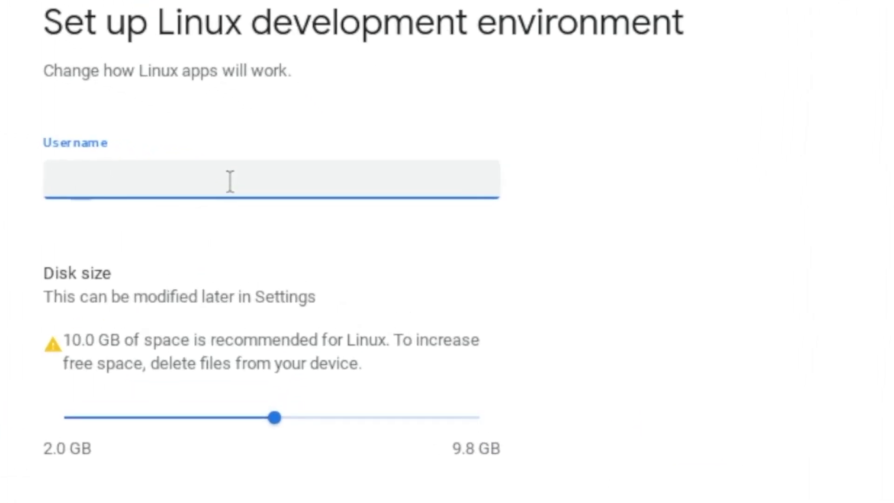
type("digdev")
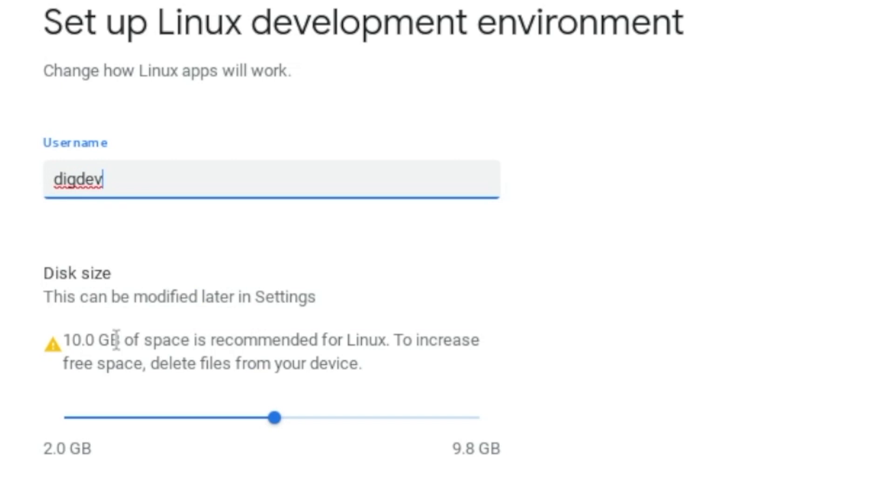
mouse_move(388, 424)
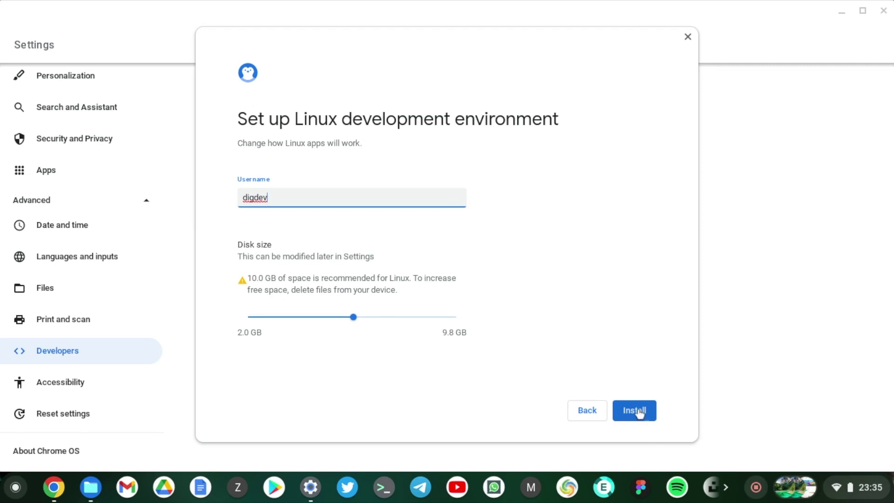
Step: Install Linux and wait for the Terminal to open at a shell prompt
left_click(639, 412)
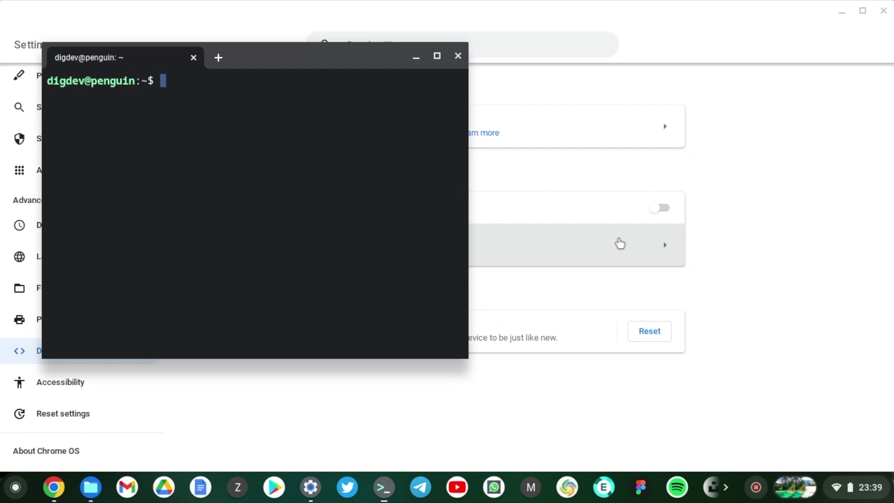
Step: Maximize Terminal and run uname -r, showing kernel 5.10.101-14955-ga1e600ef86ae
left_click(438, 57)
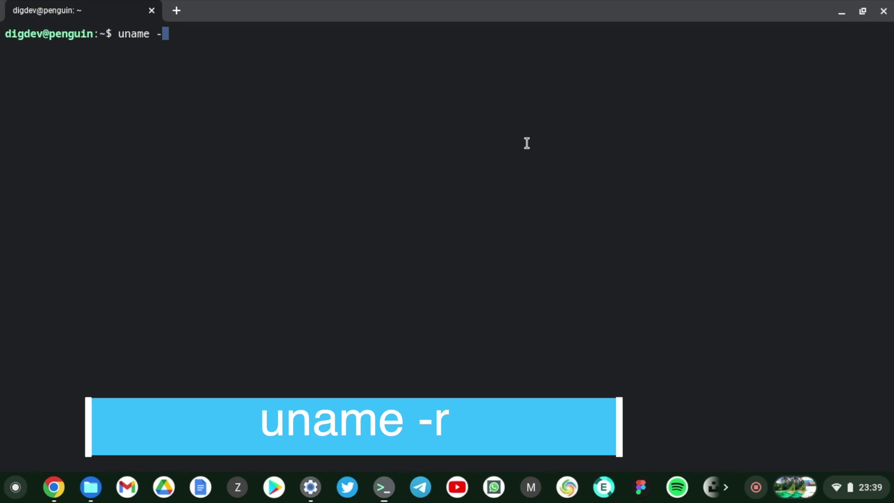
type("r")
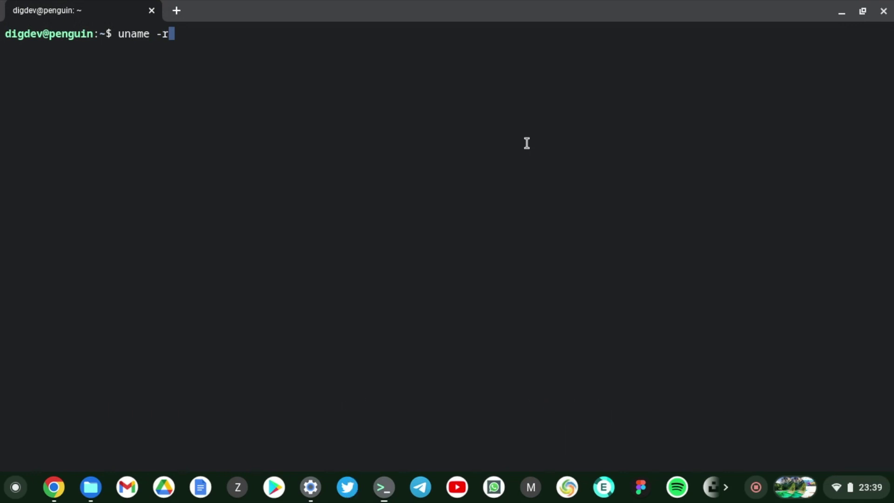
key("Return")
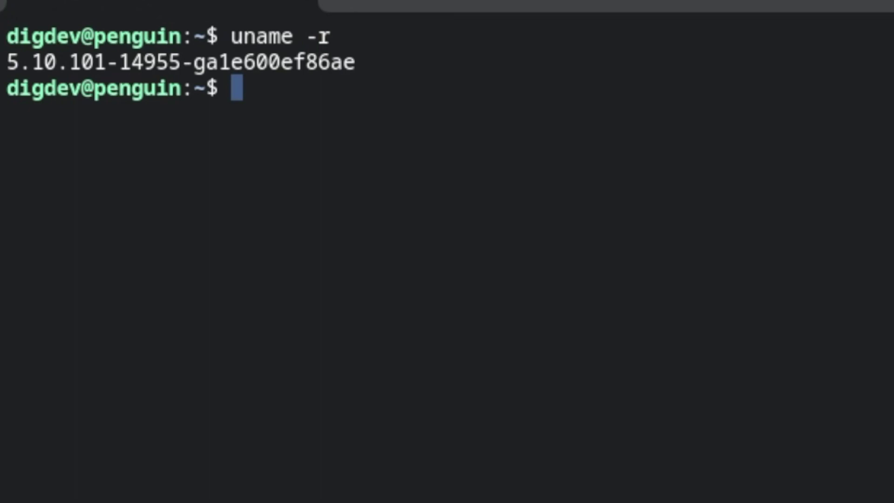
Step: Run cat /etc/*release and highlight Debian GNU/Linux 11 (bullseye) on the PRETTY_NAME line
type("cat ")
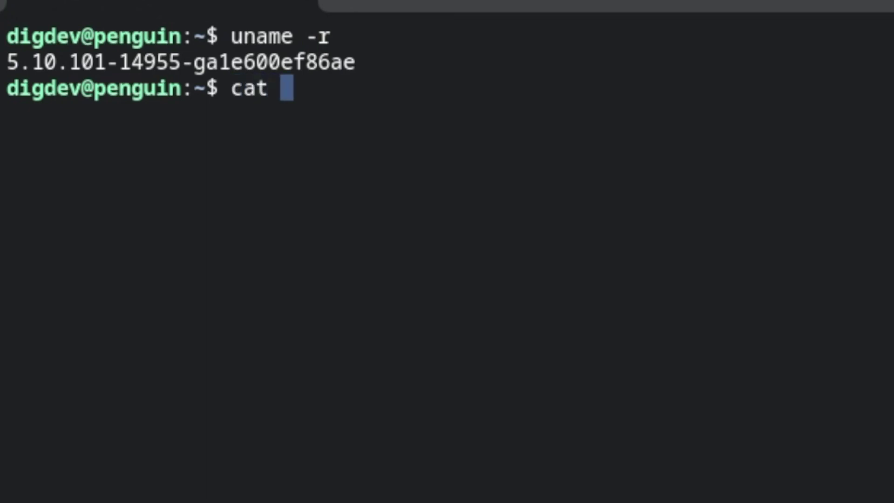
type("/etc/")
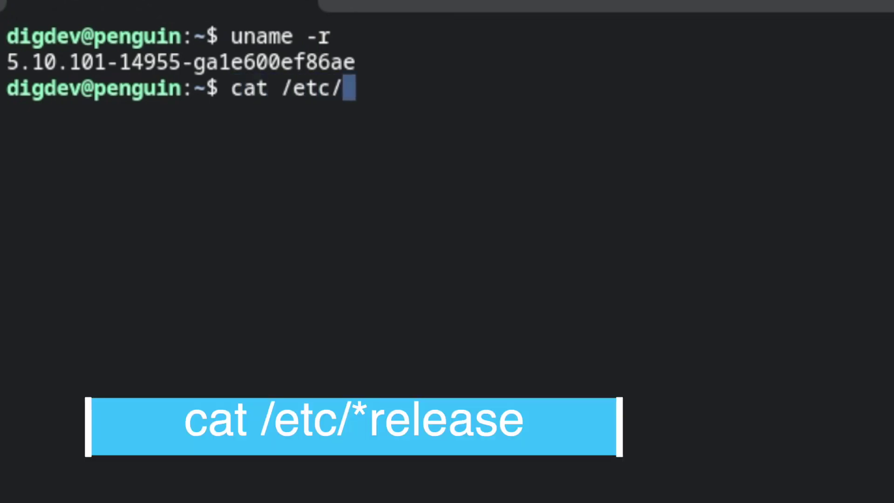
type("*release")
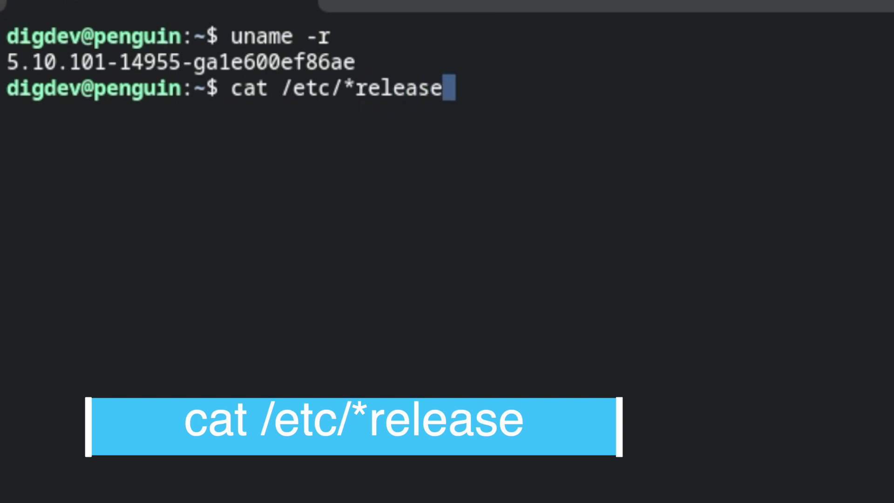
key("Return")
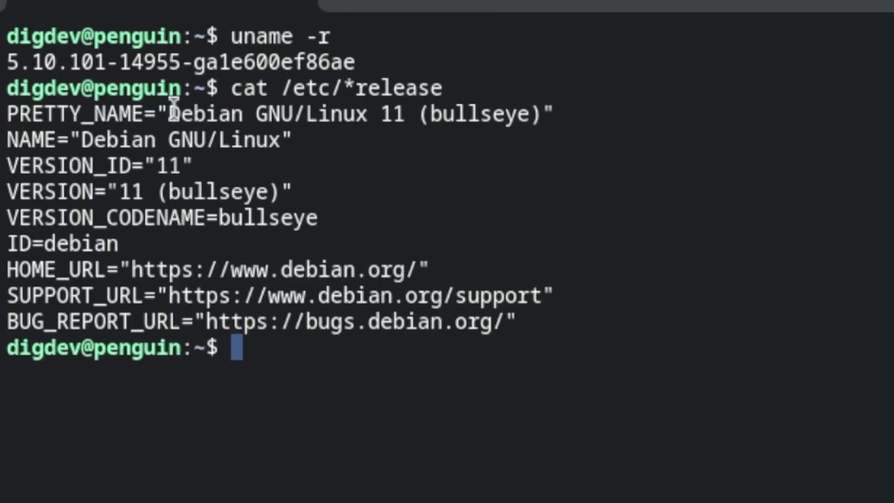
left_click_drag(168, 114, 477, 113)
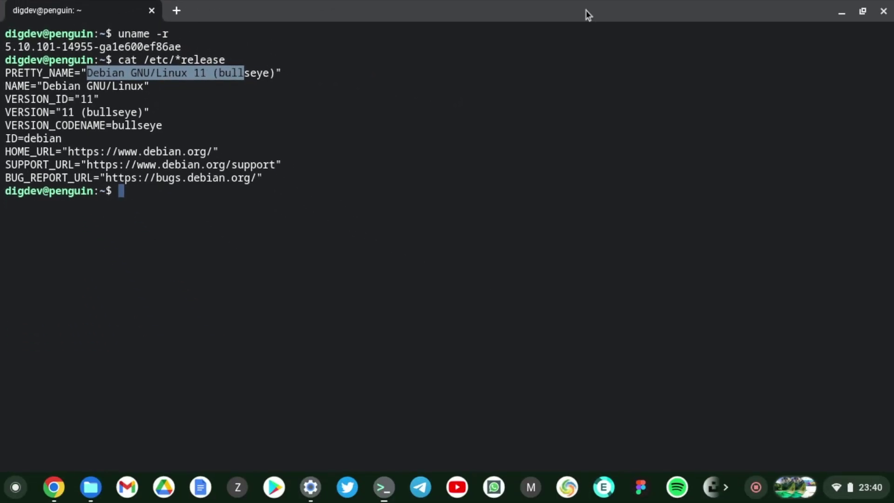
Step: Minimize Terminal and Settings, then open the Terminal shelf icon's context menu
left_click(842, 12)
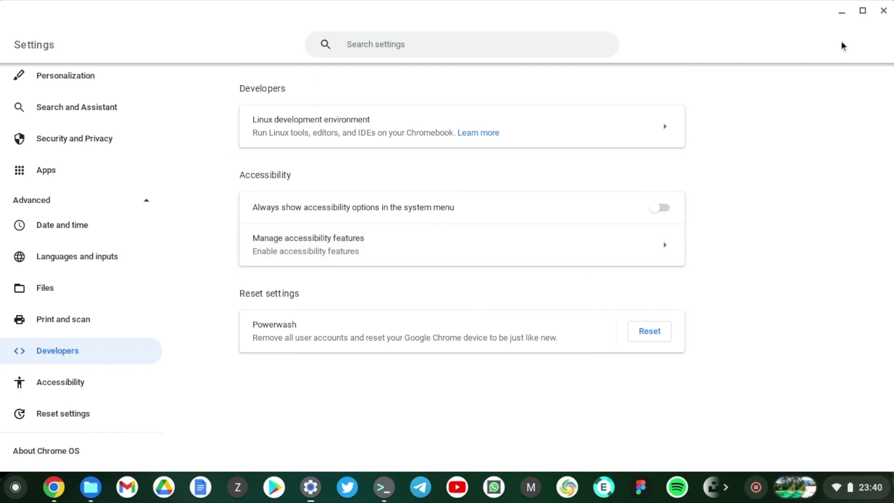
left_click(842, 12)
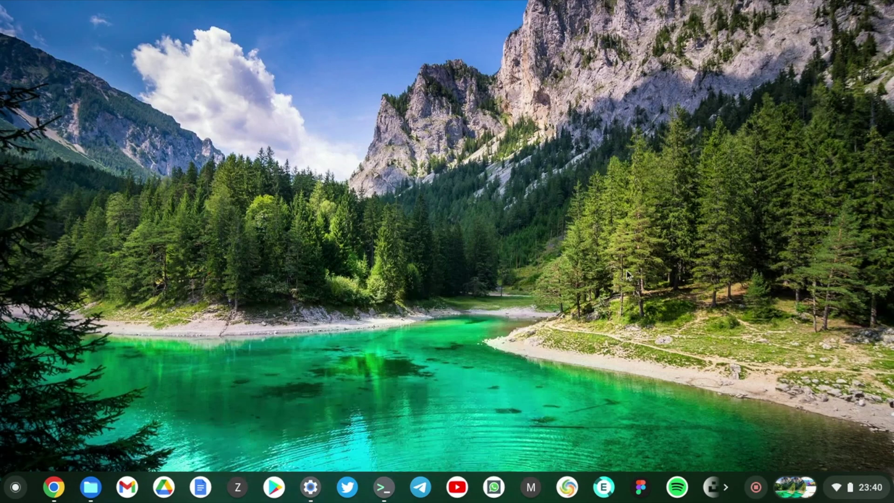
left_click(383, 487)
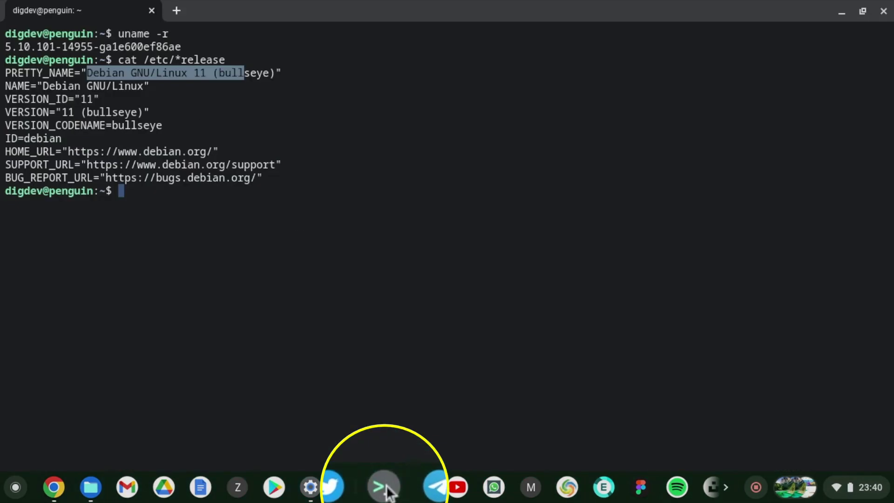
left_click(386, 488)
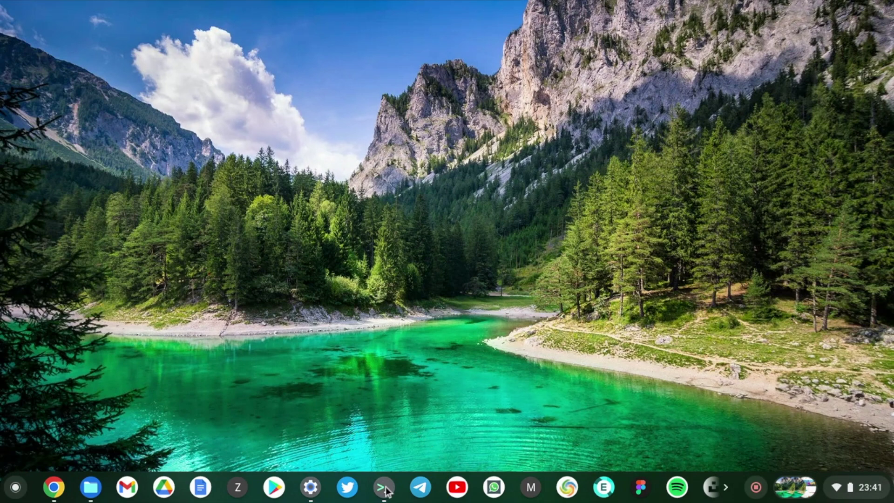
right_click(386, 492)
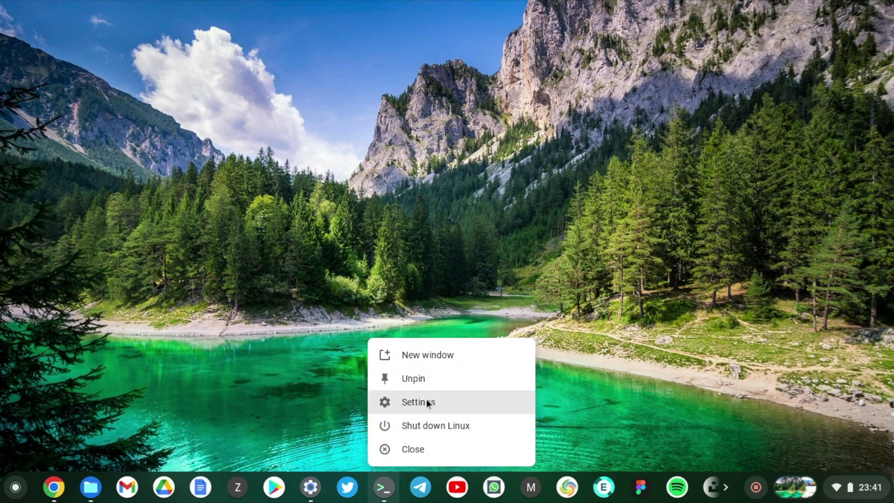
Step: Choose Shut down Linux from the Terminal icon's menu
left_click(426, 425)
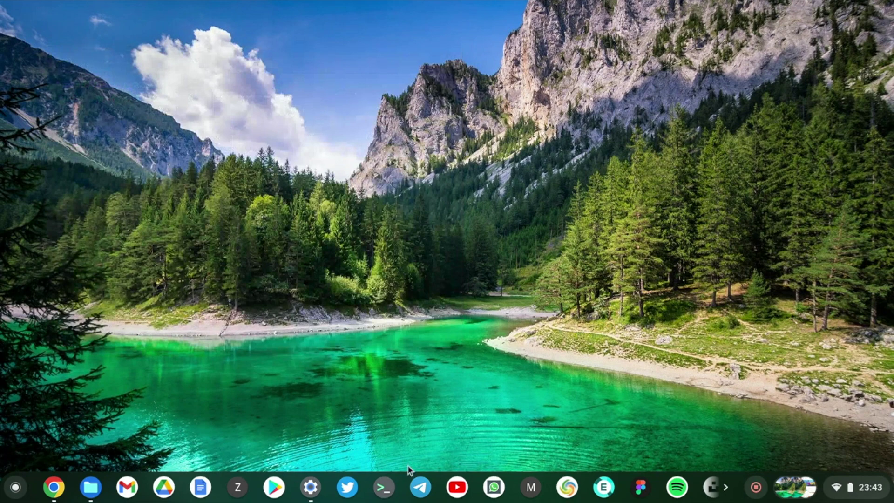
Step: Relaunch Terminal from the shelf and wait for Linux to restart to a Ready prompt
left_click(385, 488)
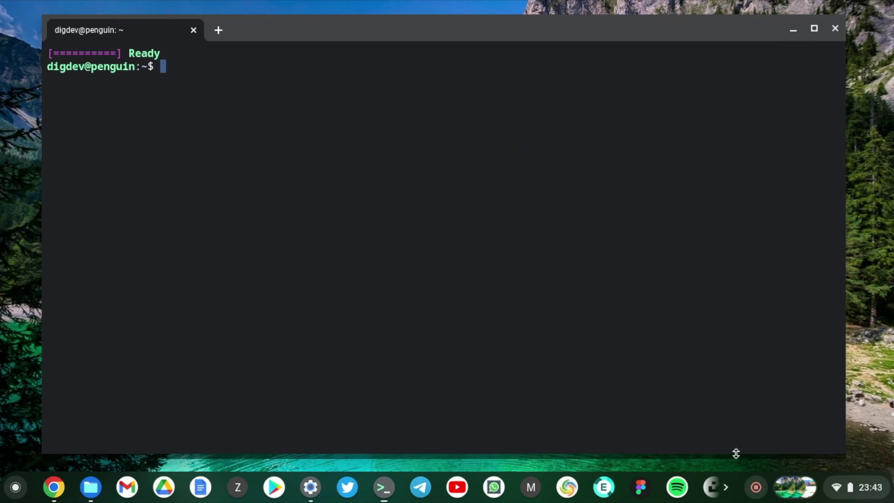
Step: Switch the terminal theme from Light to Solarized Dark and scroll through the Appearance options
right_click(388, 487)
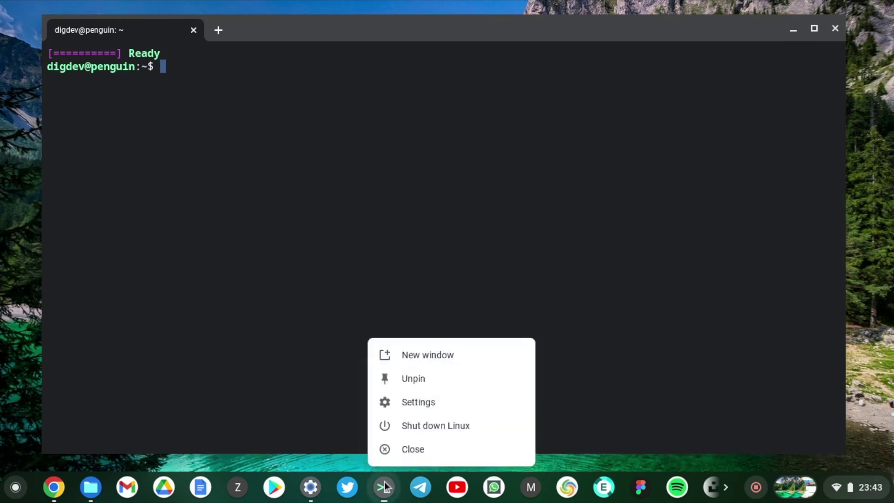
left_click(437, 403)
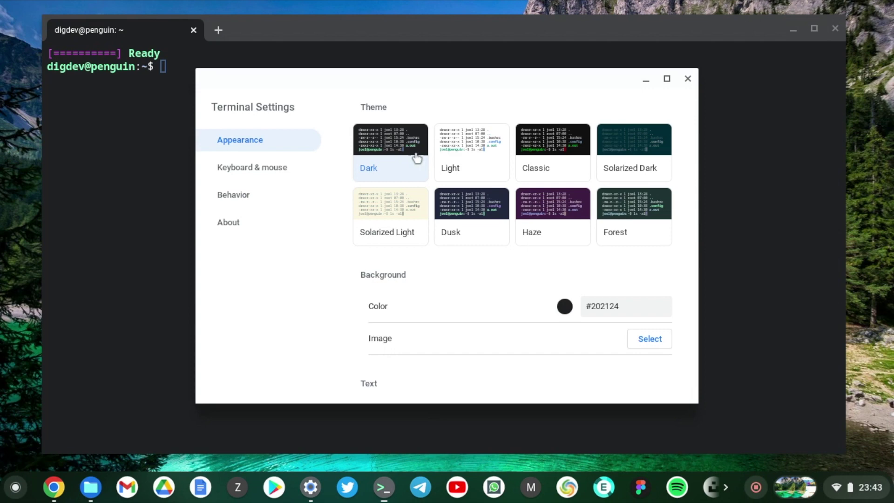
left_click(471, 150)
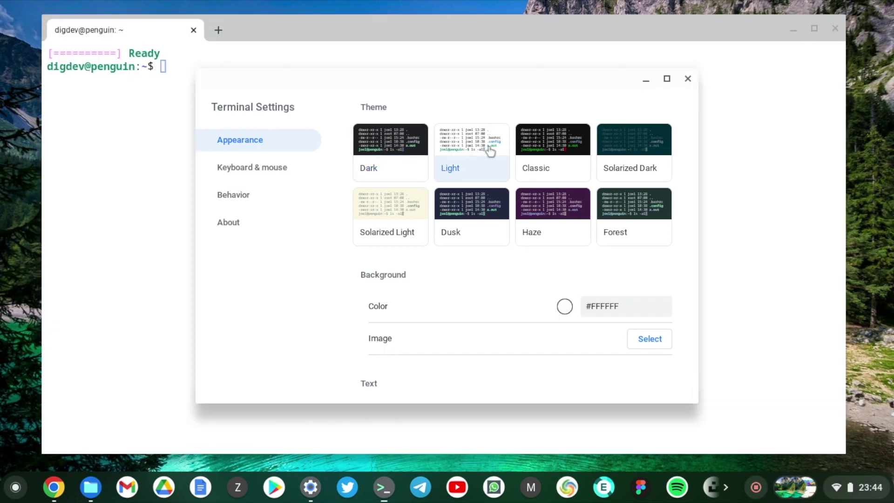
left_click(631, 158)
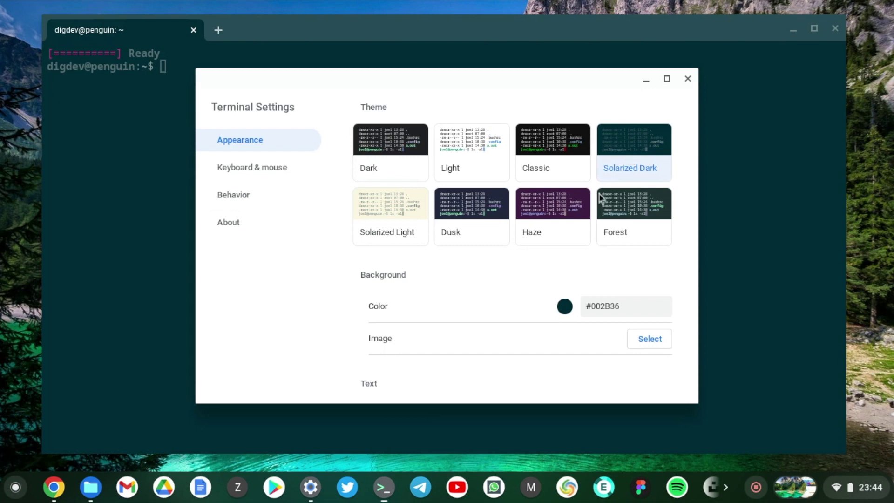
scroll(559, 265, "down", 3)
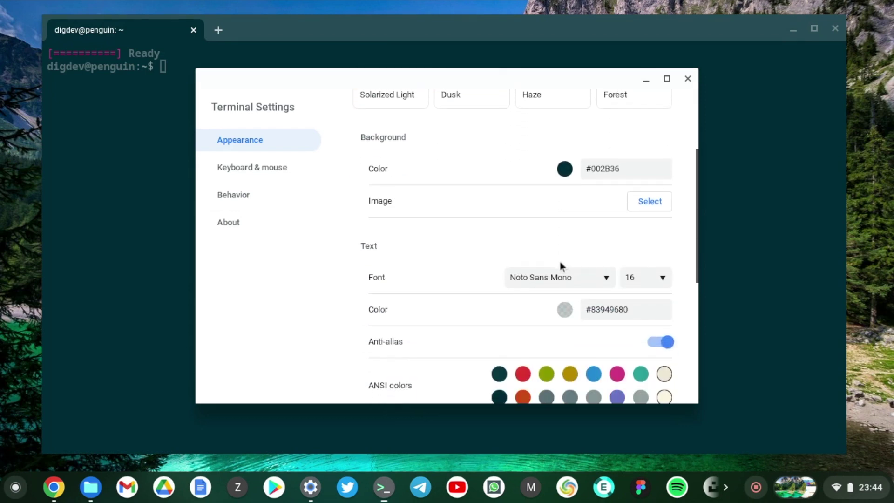
scroll(437, 240, "down", 2)
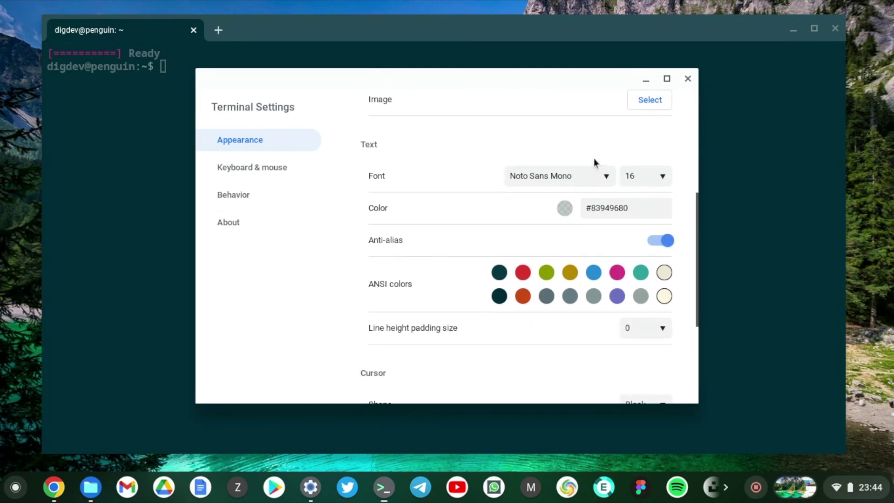
scroll(530, 232, "down", 1)
scroll(531, 231, "down", 3)
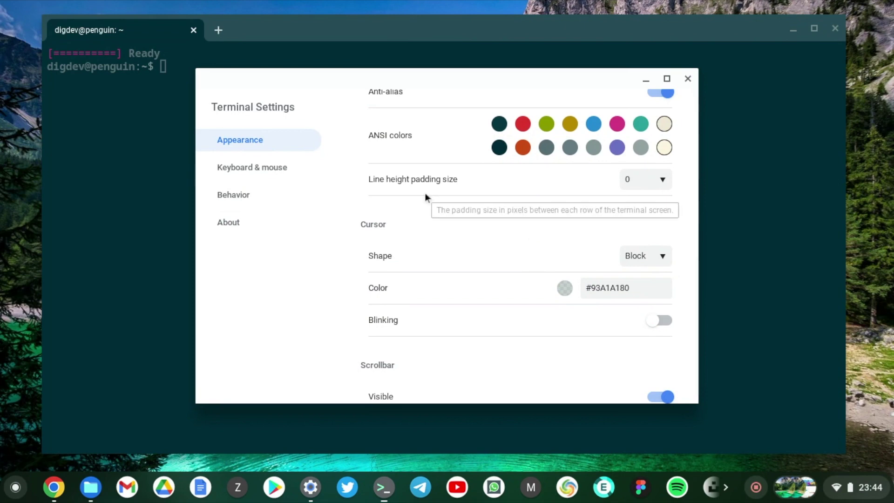
Step: Review the Keyboard & mouse options, highlighting the Ctrl+C copy setting, then view Behavior settings
left_click(283, 170)
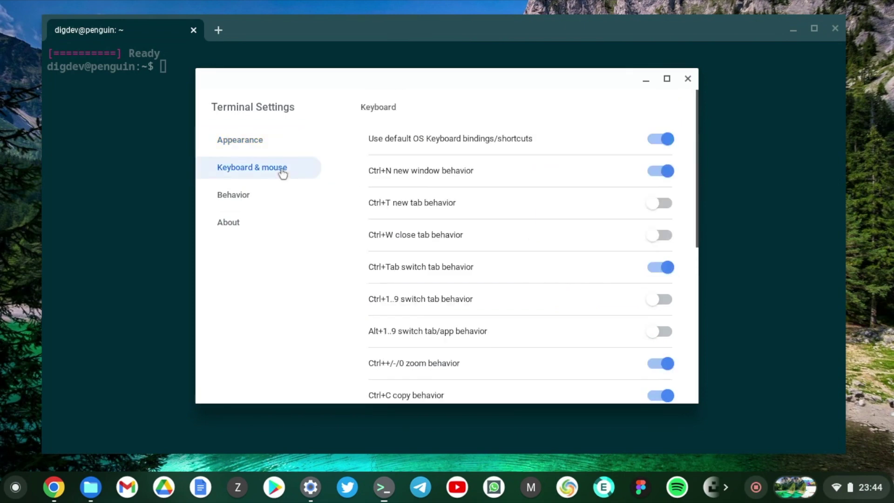
mouse_move(387, 205)
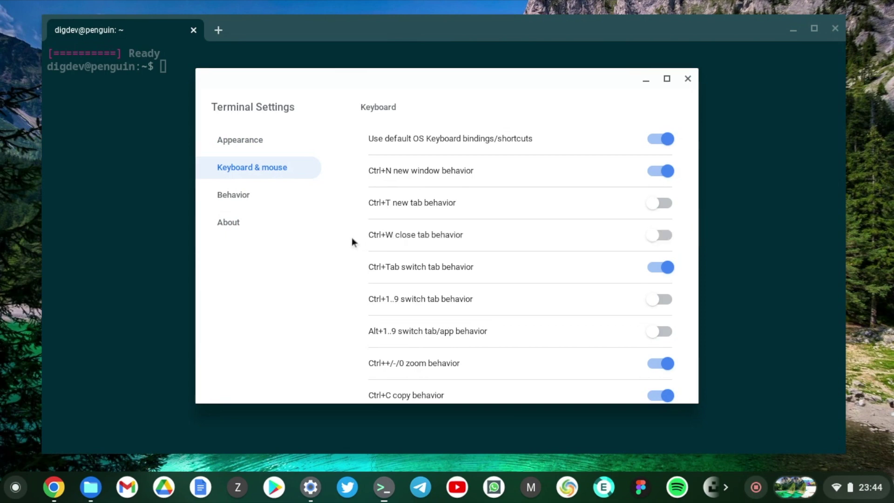
scroll(352, 239, "down", 2)
scroll(351, 236, "down", 1)
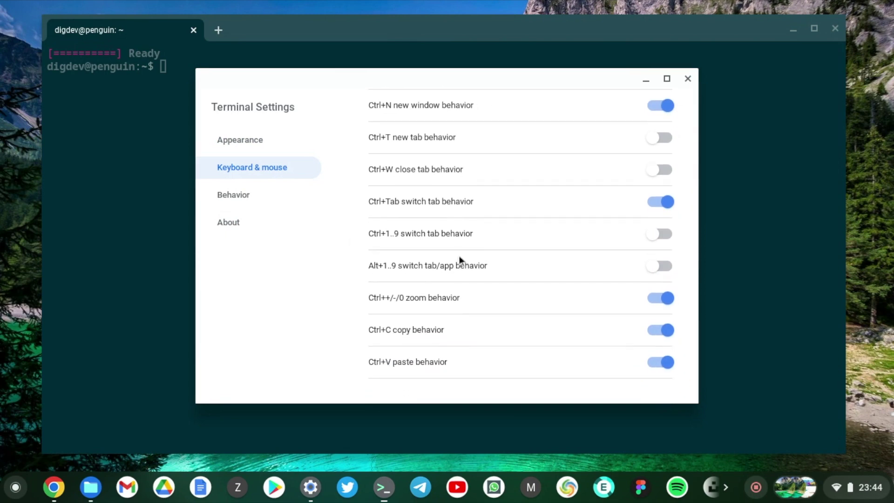
scroll(459, 256, "down", 2)
left_click_drag(446, 264, 367, 264)
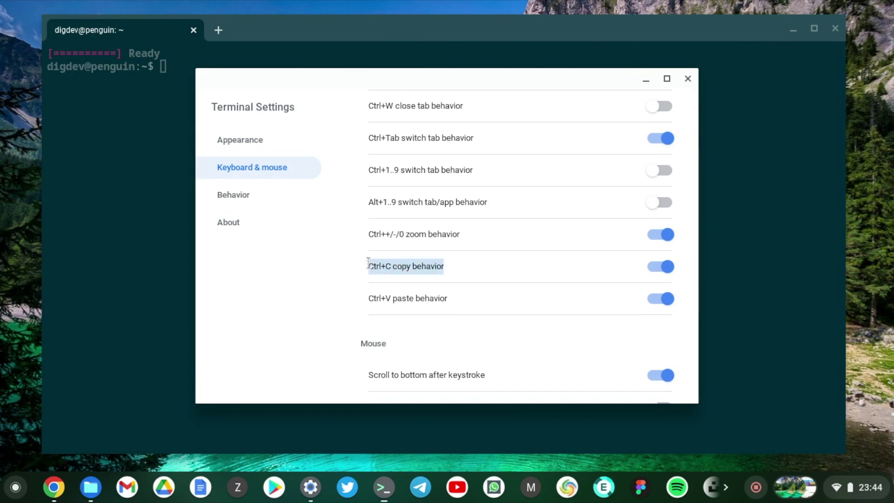
mouse_move(506, 272)
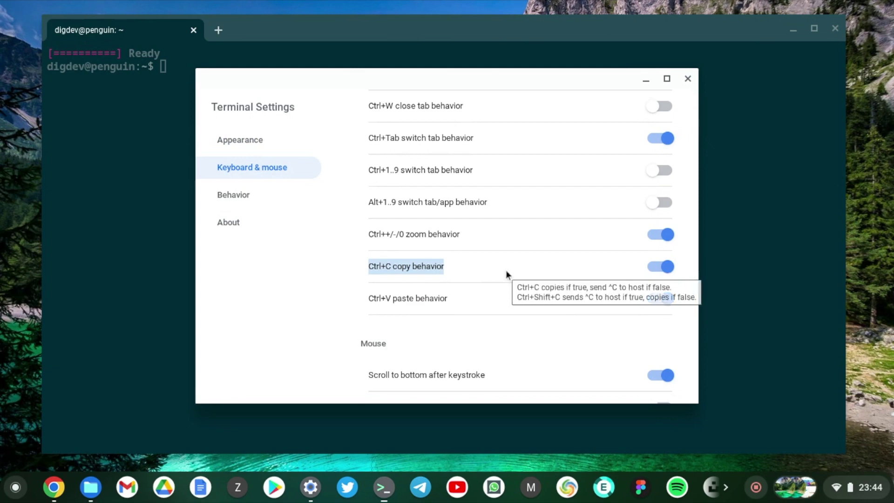
left_click_drag(447, 299, 399, 295)
left_click(259, 199)
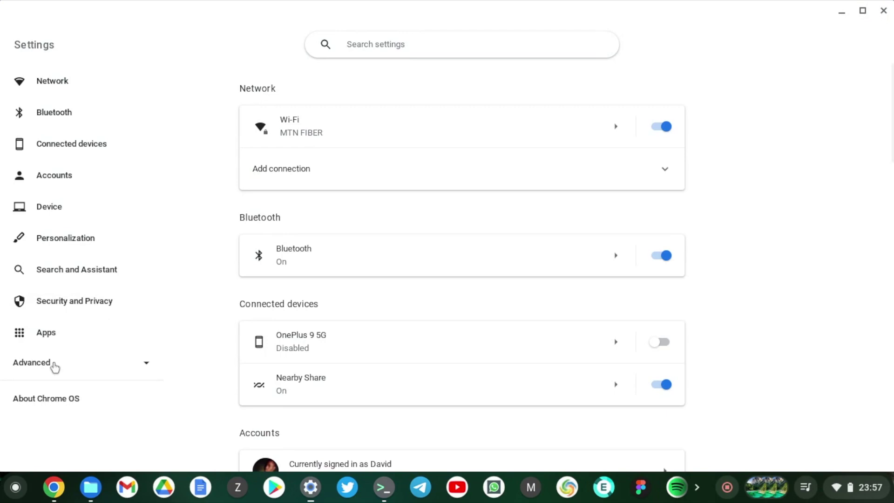
Step: Open Advanced > Developers > Linux development environment, then cancel the Remove prompt
left_click(55, 368)
scroll(54, 365, "down", 4)
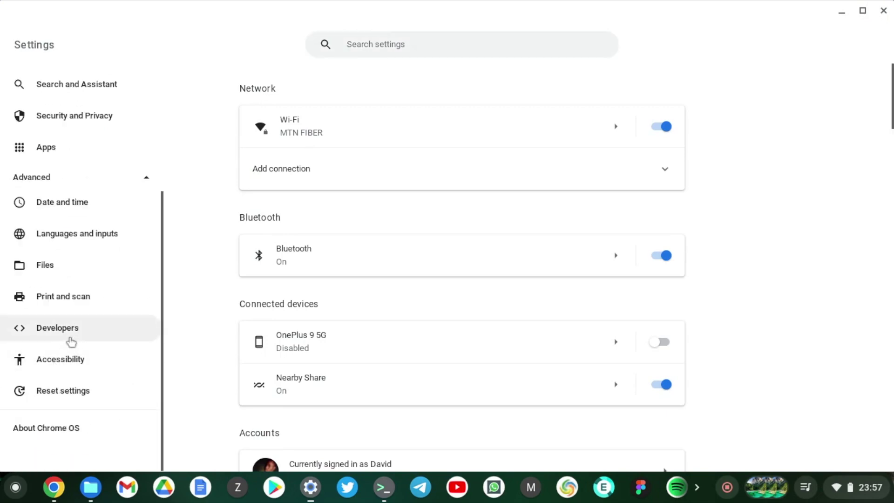
left_click(55, 328)
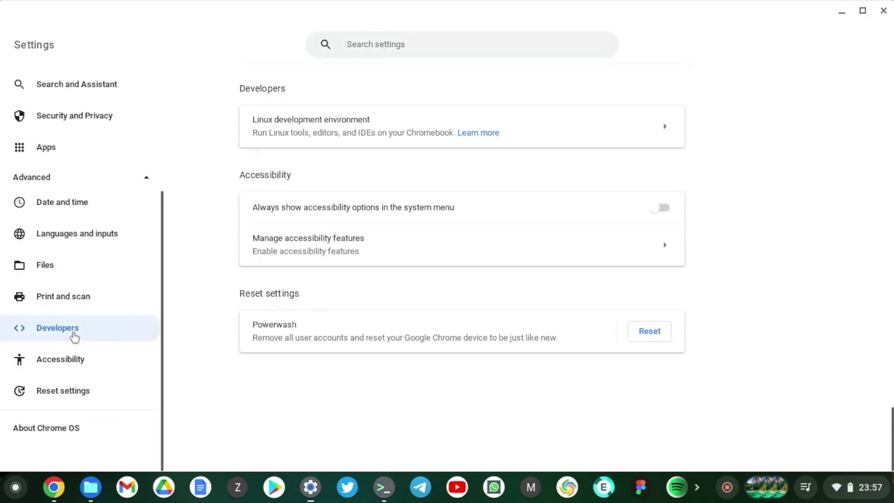
left_click(332, 126)
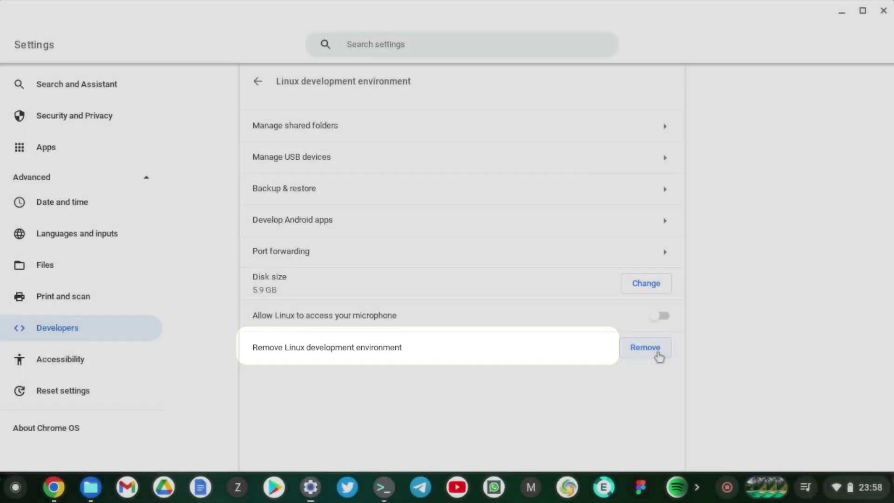
left_click(658, 354)
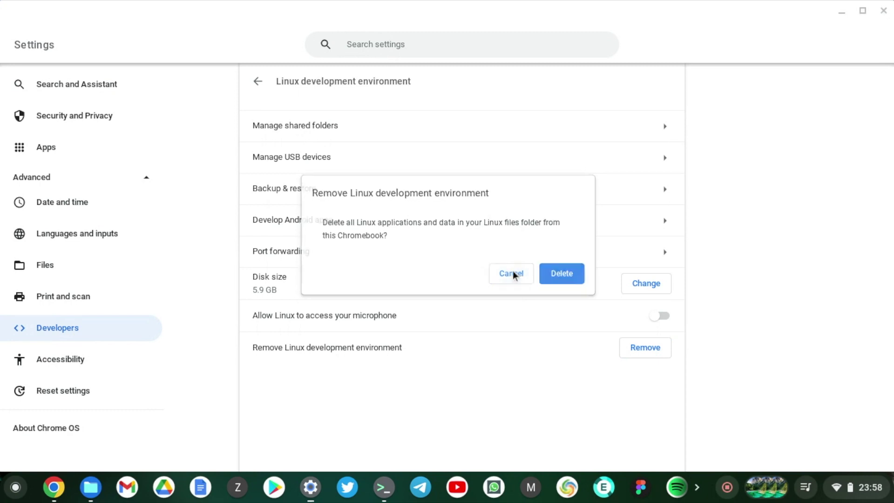
left_click(514, 275)
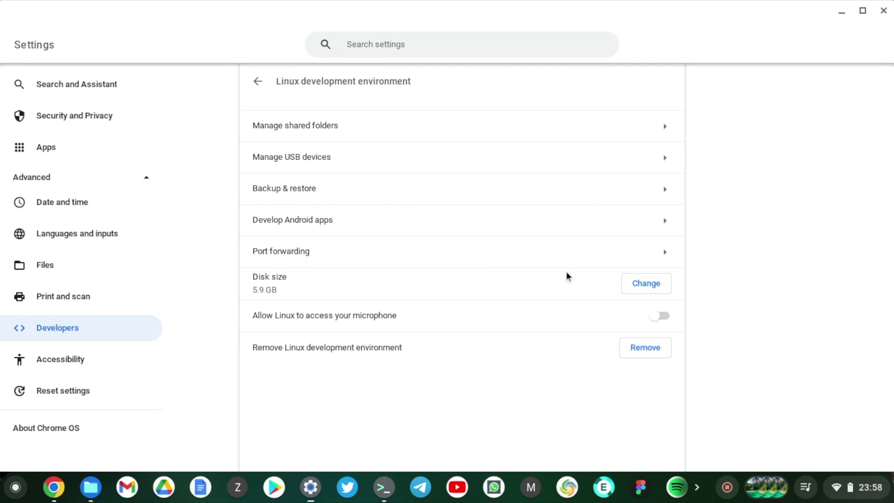
Step: Cancel the Resize Linux disk dialog to keep 5.9 GB, then view Port forwarding
left_click(639, 285)
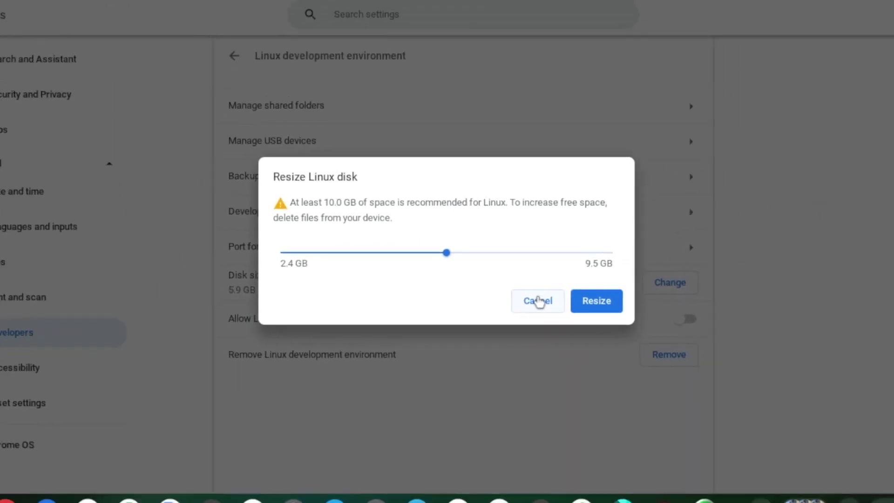
left_click(530, 300)
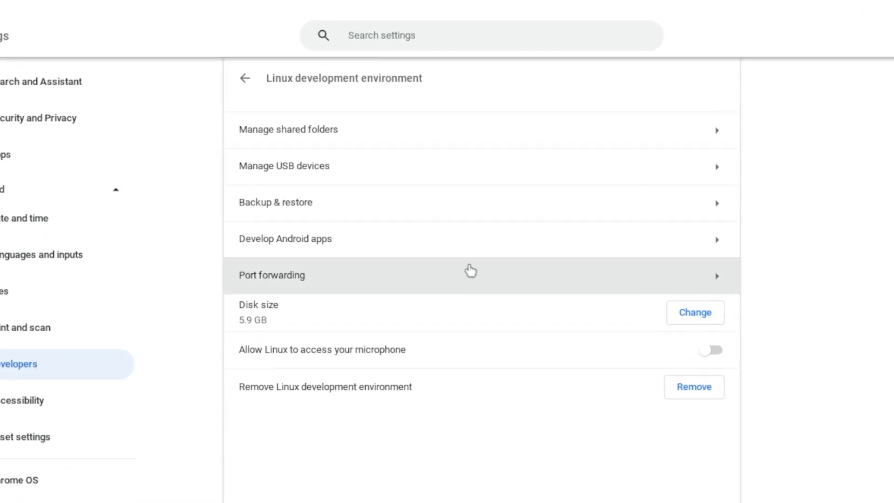
left_click(463, 248)
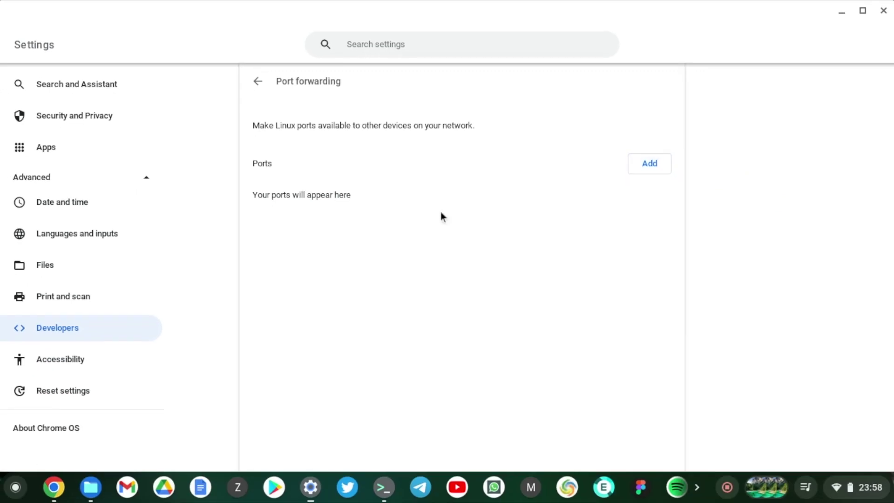
Step: View the Develop Android apps page with ADB debugging left off, then go back
left_click(257, 83)
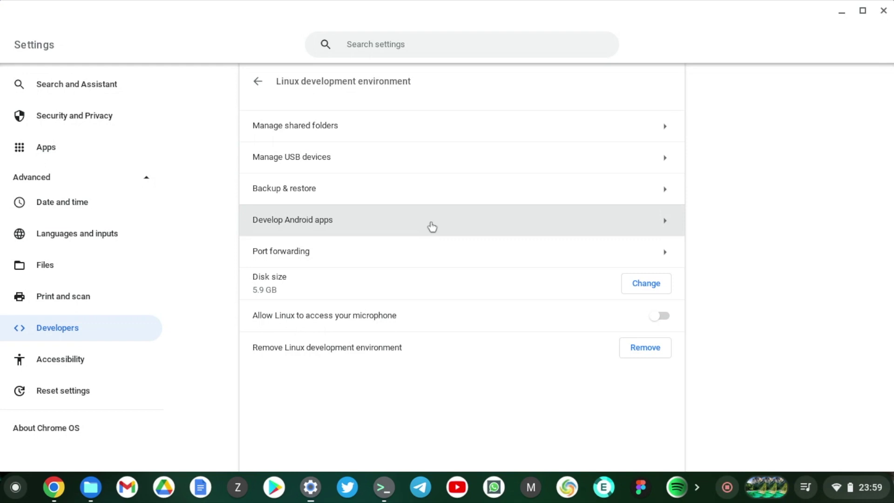
left_click(432, 227)
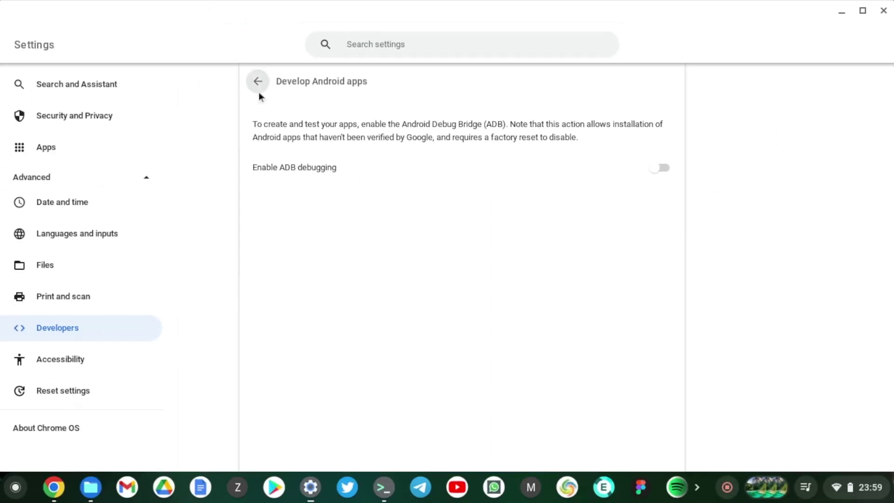
left_click(258, 88)
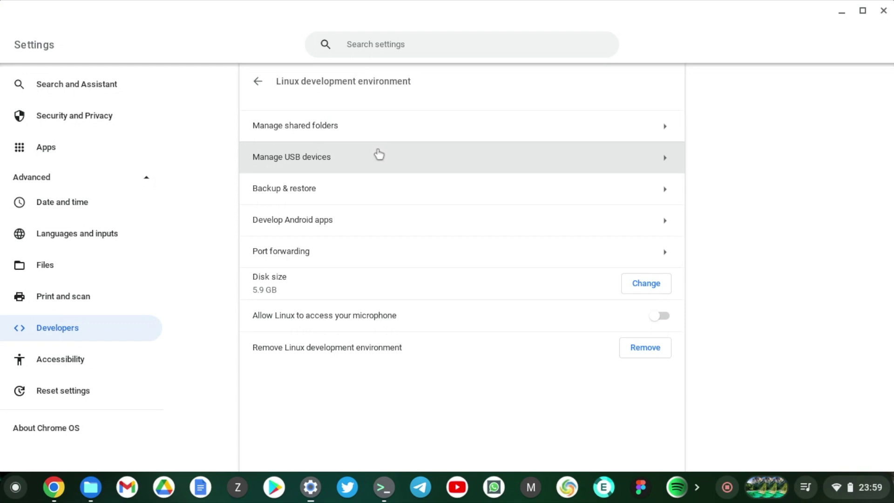
Step: Look at the Manage USB devices and Manage shared folders pages, returning after each
left_click(379, 154)
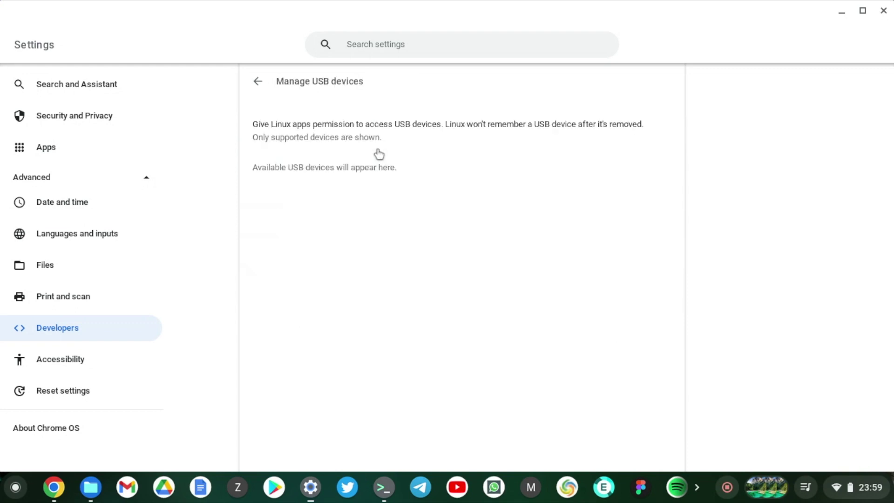
left_click(259, 85)
left_click(373, 134)
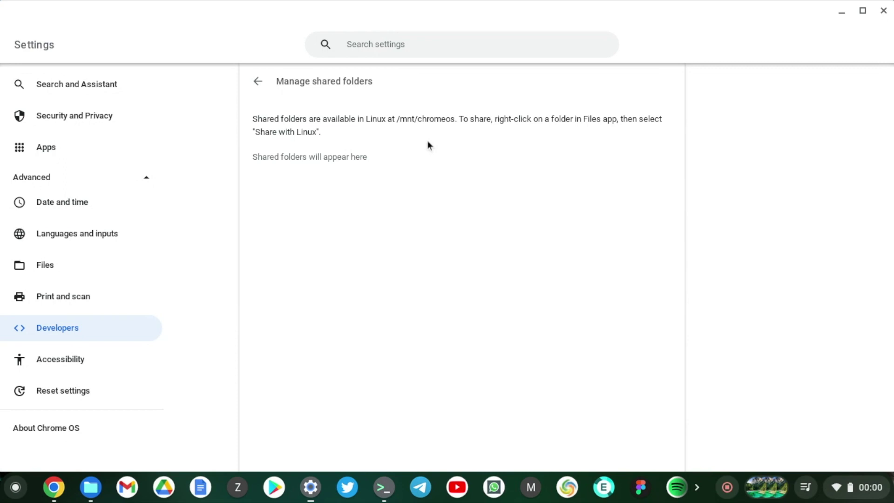
left_click(258, 82)
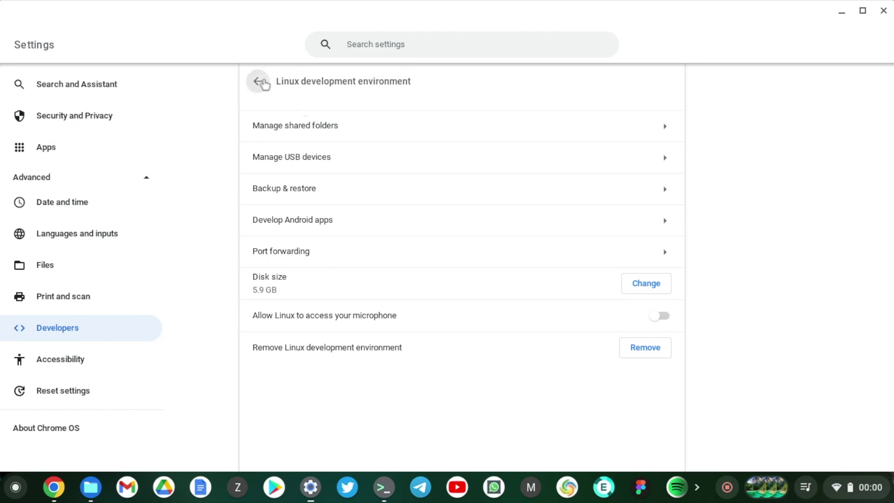
Step: Go back from the Linux page to the main Developers section
left_click(259, 83)
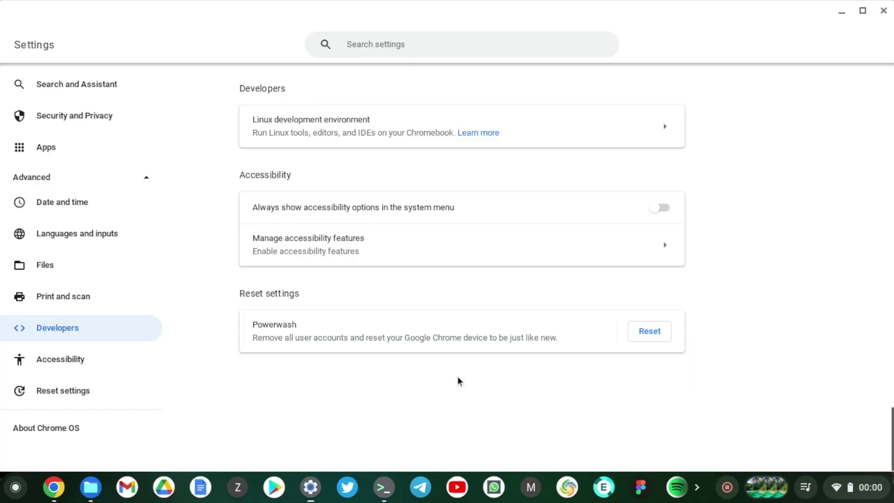